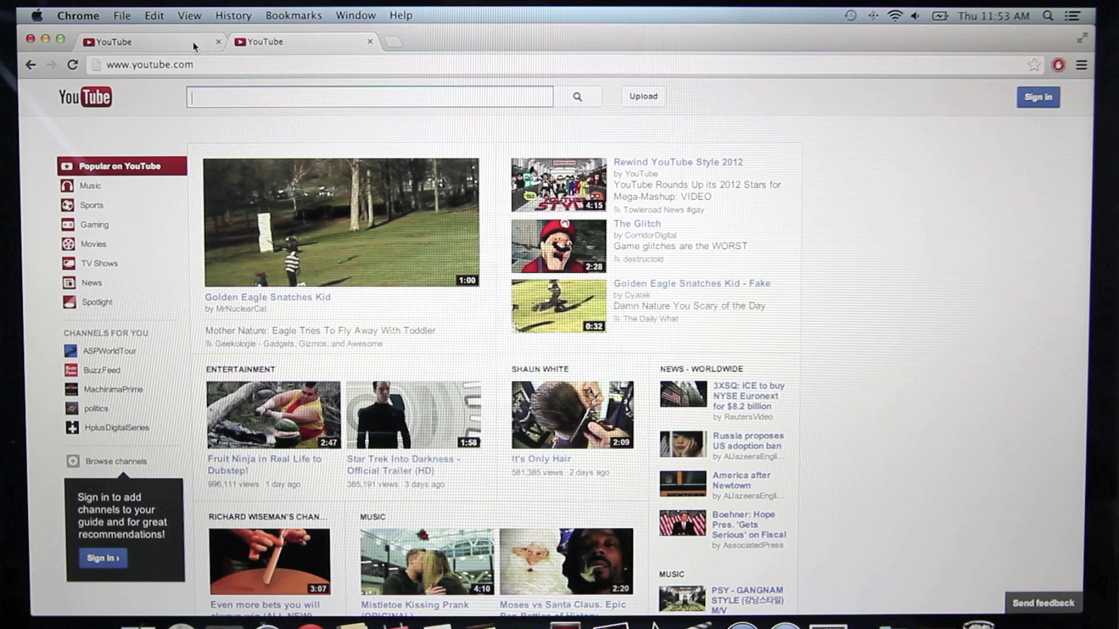
# Switch back and forth between the signed-in Subscriptions page and the signed-out YouTube home
pyautogui.click(194, 44)
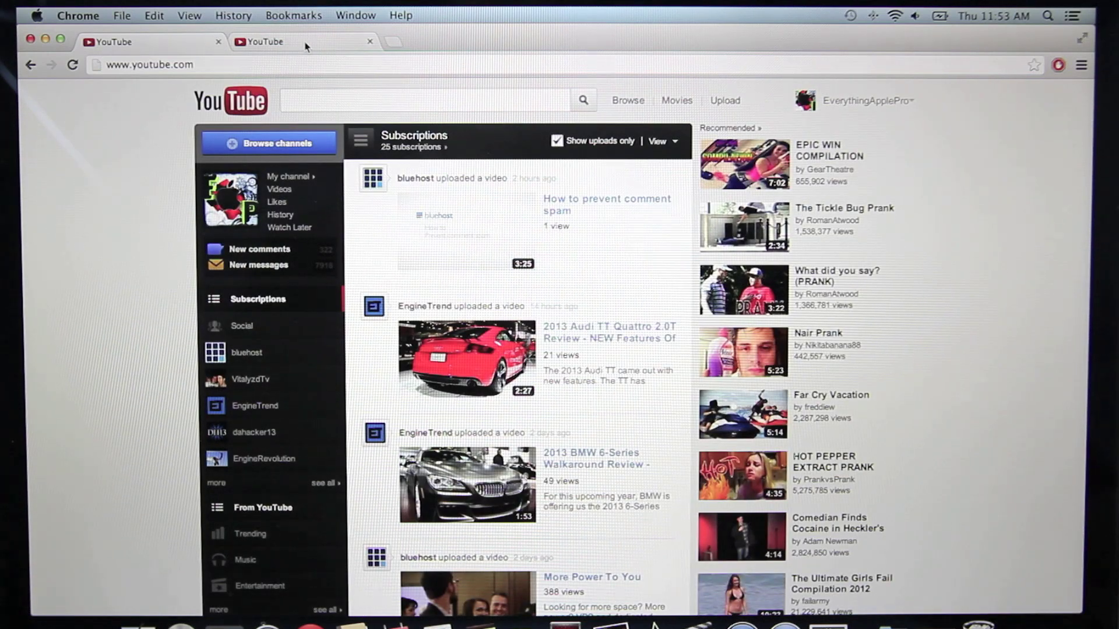
pyautogui.click(305, 47)
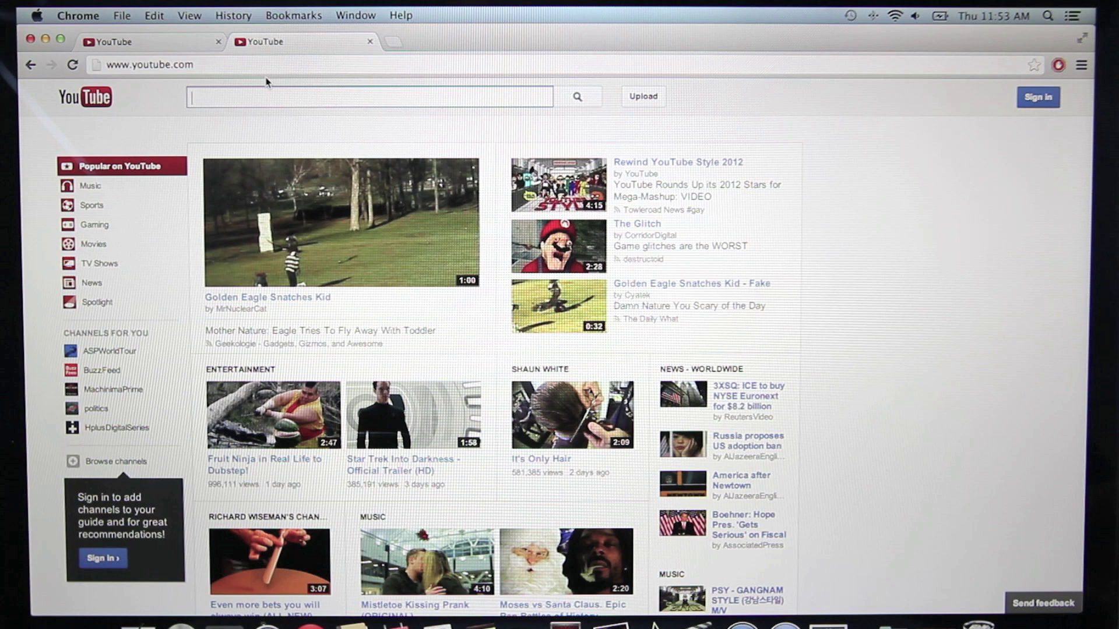
pyautogui.click(176, 44)
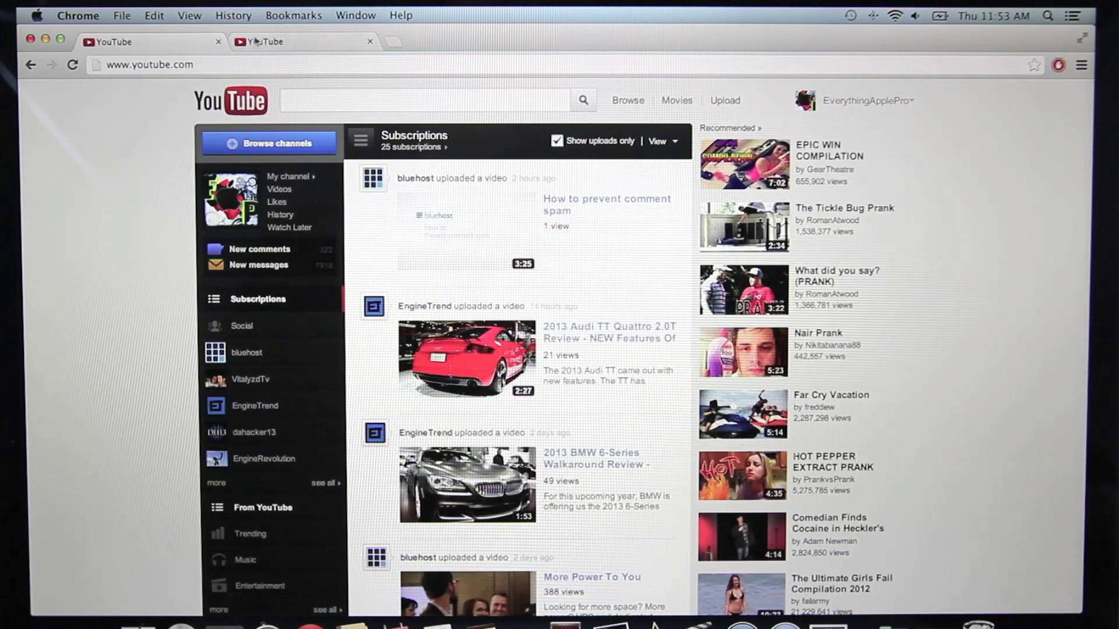
pyautogui.click(280, 41)
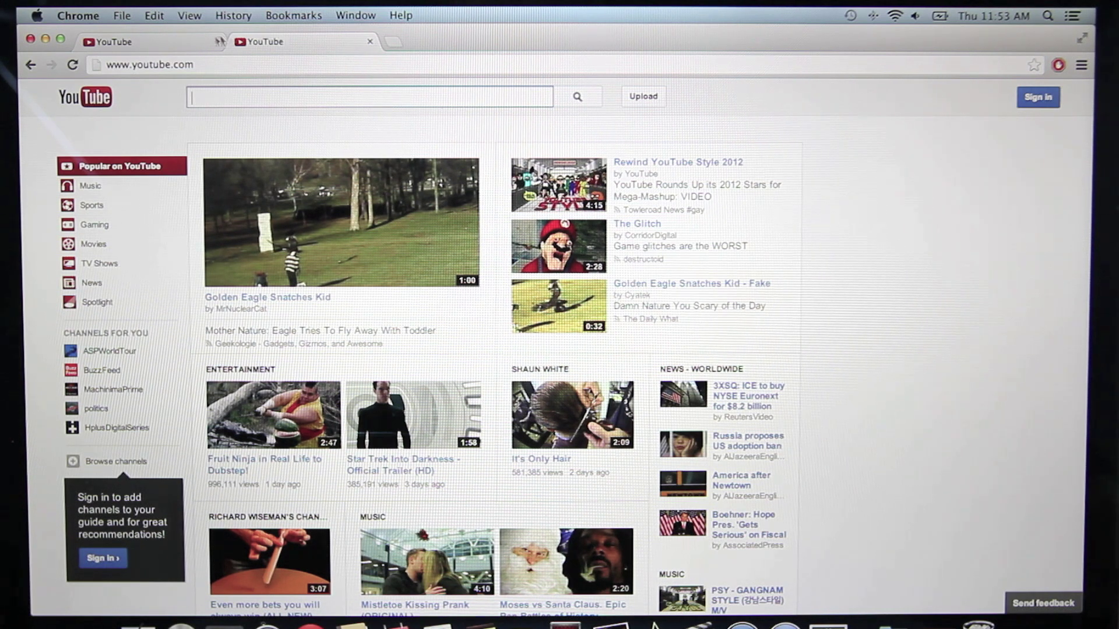
pyautogui.click(170, 42)
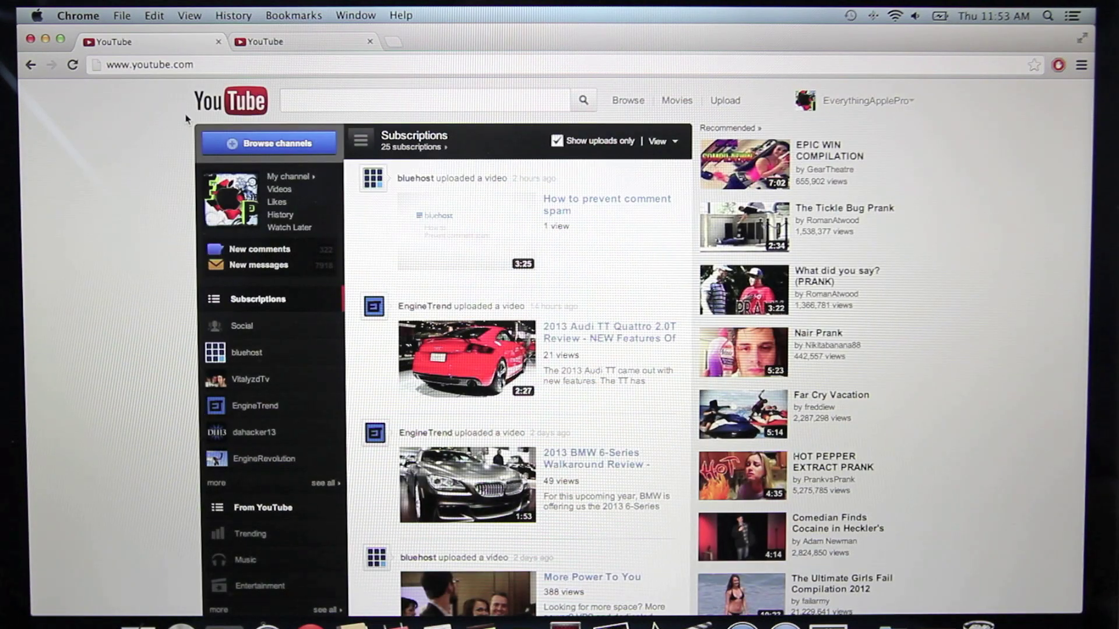
pyautogui.click(288, 44)
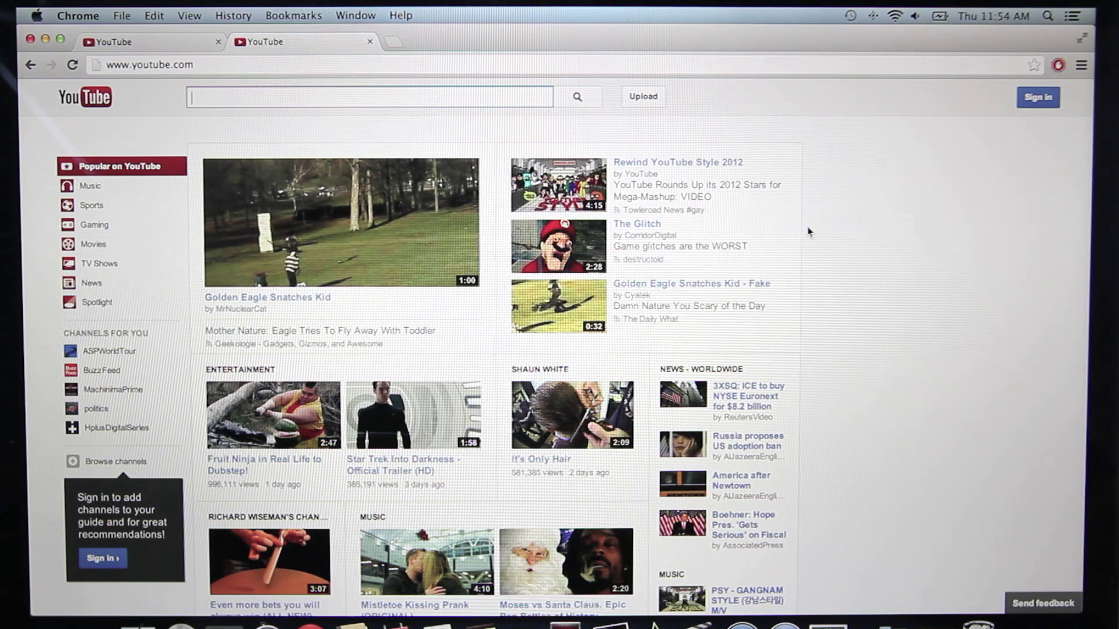
# Open Chrome's developer tools on the YouTube page and show the Console
pyautogui.rightClick(895, 264)
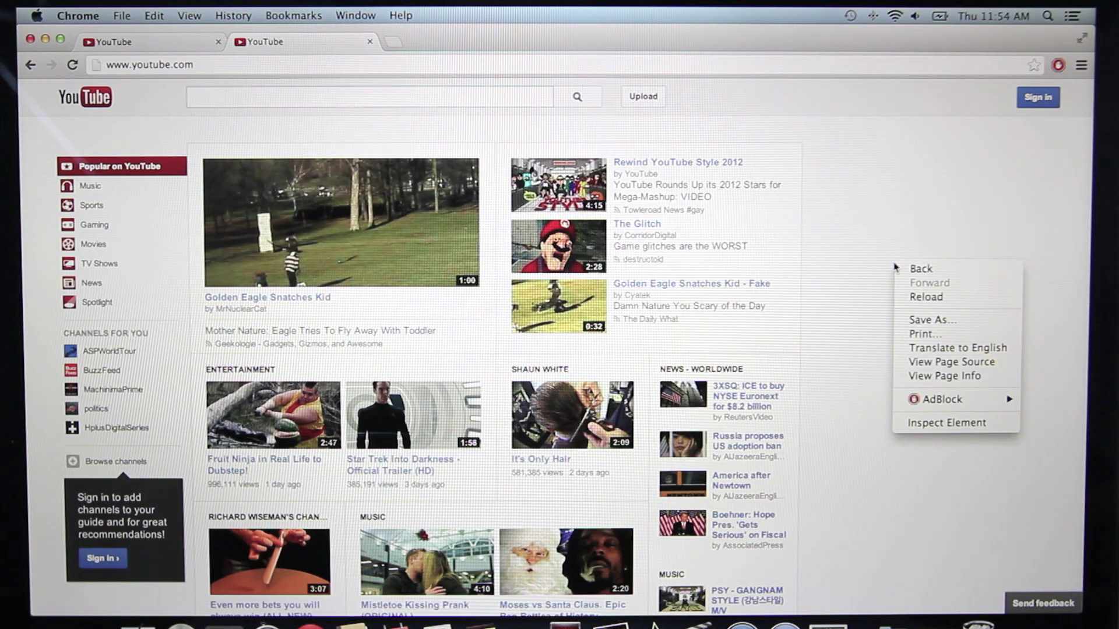
pyautogui.click(933, 423)
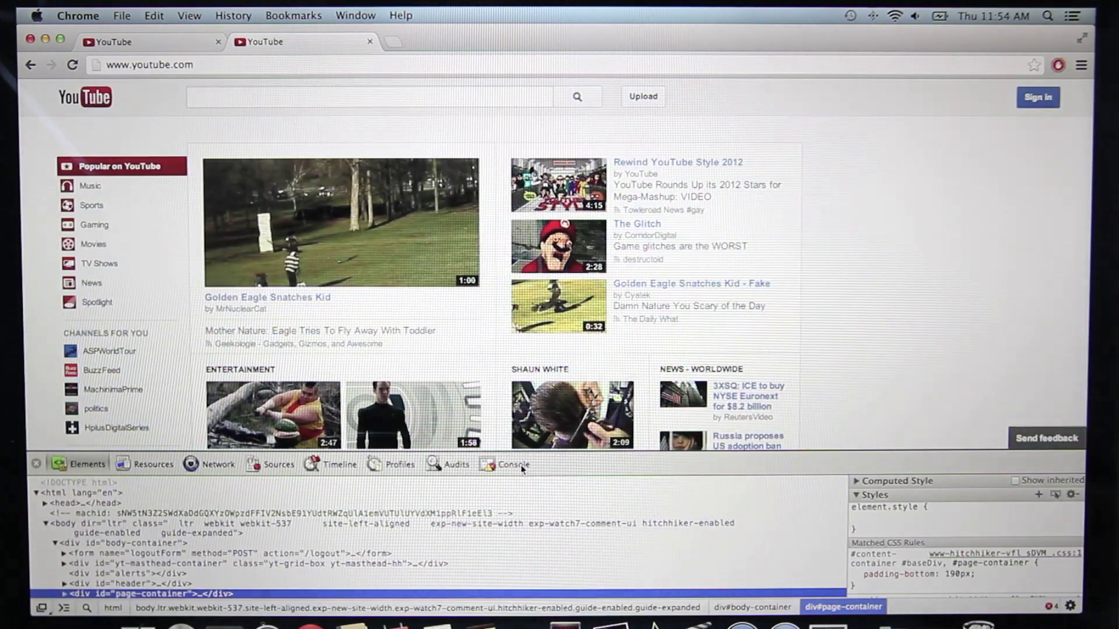
pyautogui.click(514, 465)
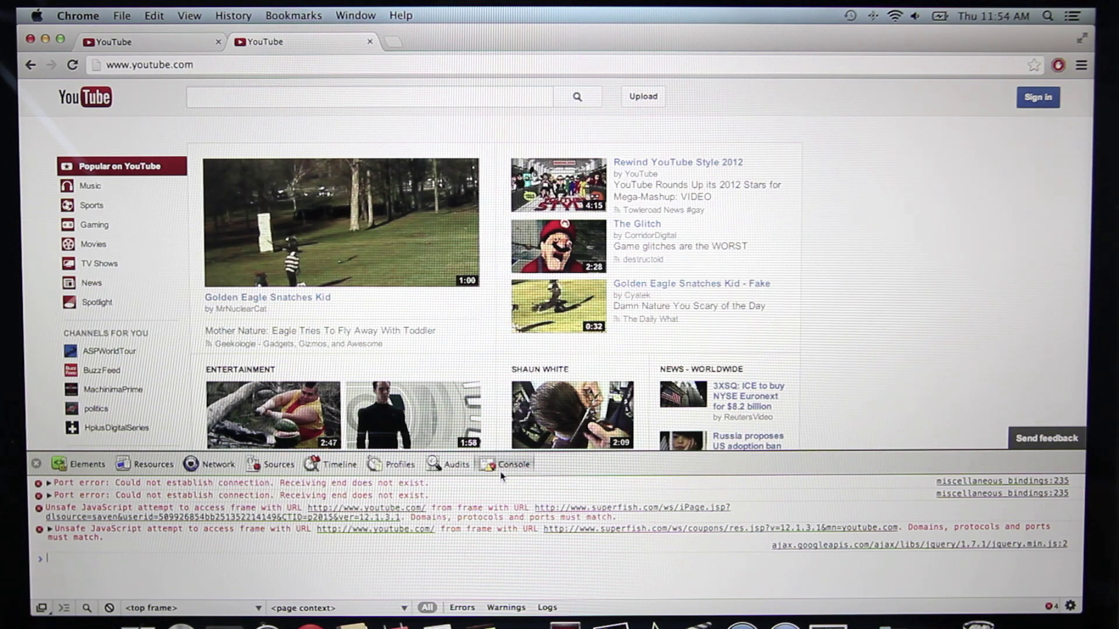
# Clear the console's old error messages and paste in the cookie-setting command
pyautogui.rightClick(337, 559)
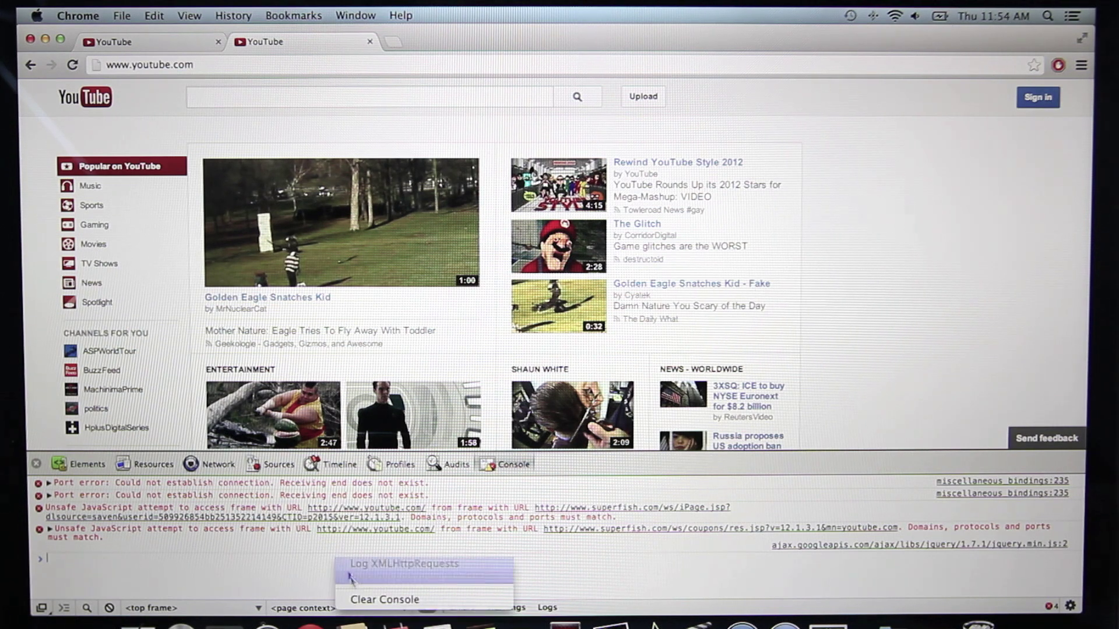
pyautogui.click(385, 600)
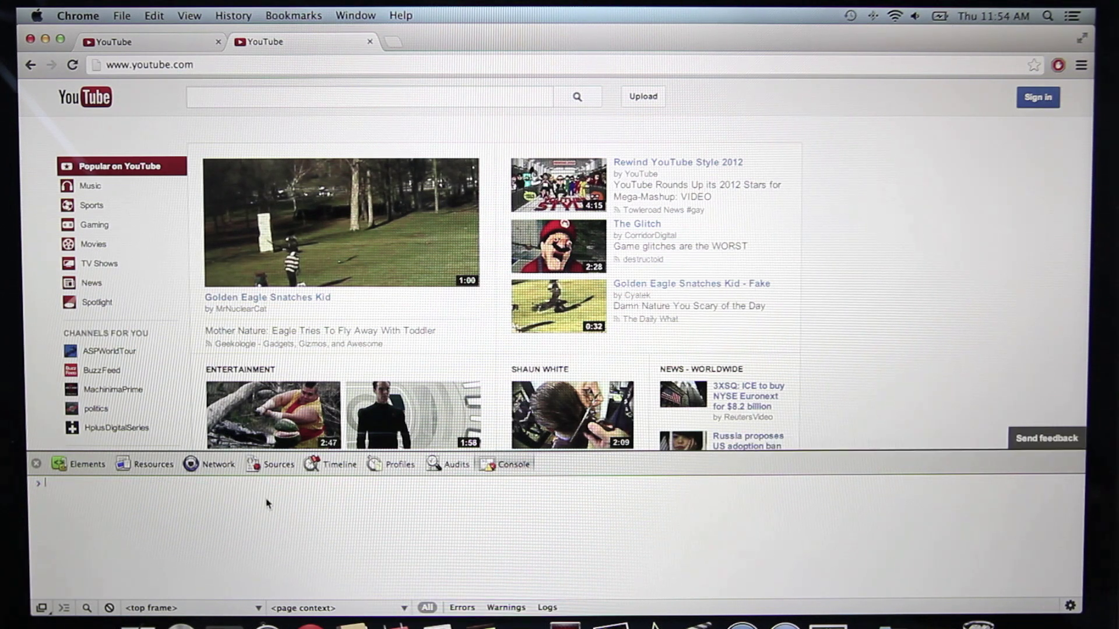
pyautogui.rightClick(262, 511)
pyautogui.click(251, 520)
pyautogui.write('document.cookie="VISITOR_INFO1_LIVE=qDpUsBNO0FY; expires=Thu, 2 Aug 2020 20:47:11 UTC"')
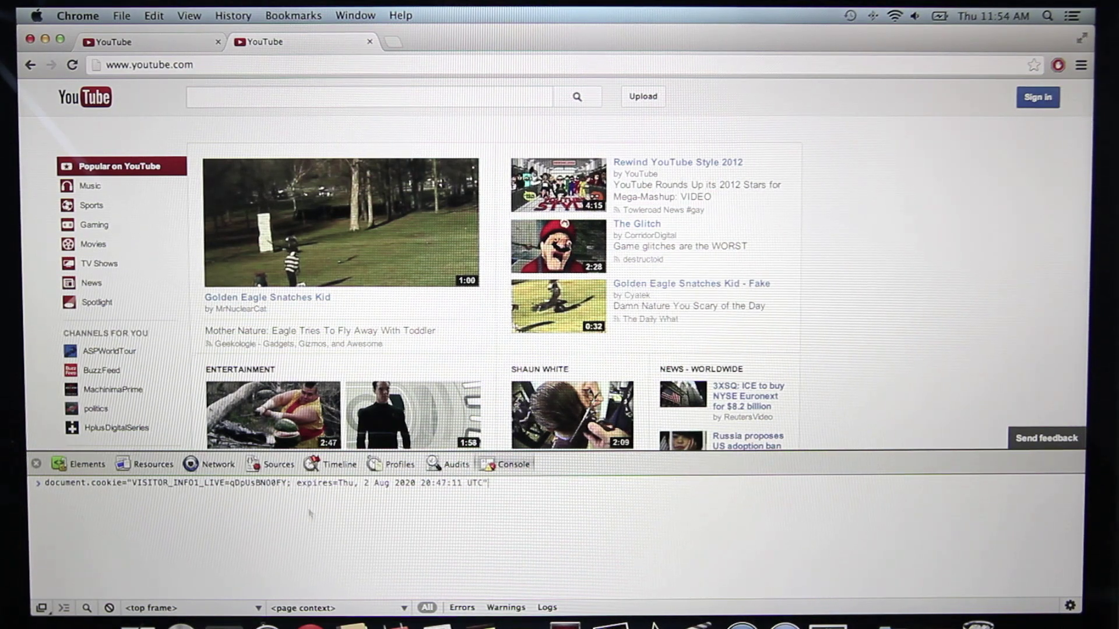
# Run the pasted document.cookie command for VISITOR_INFO1_LIVE, then close DevTools
pyautogui.press('Return')
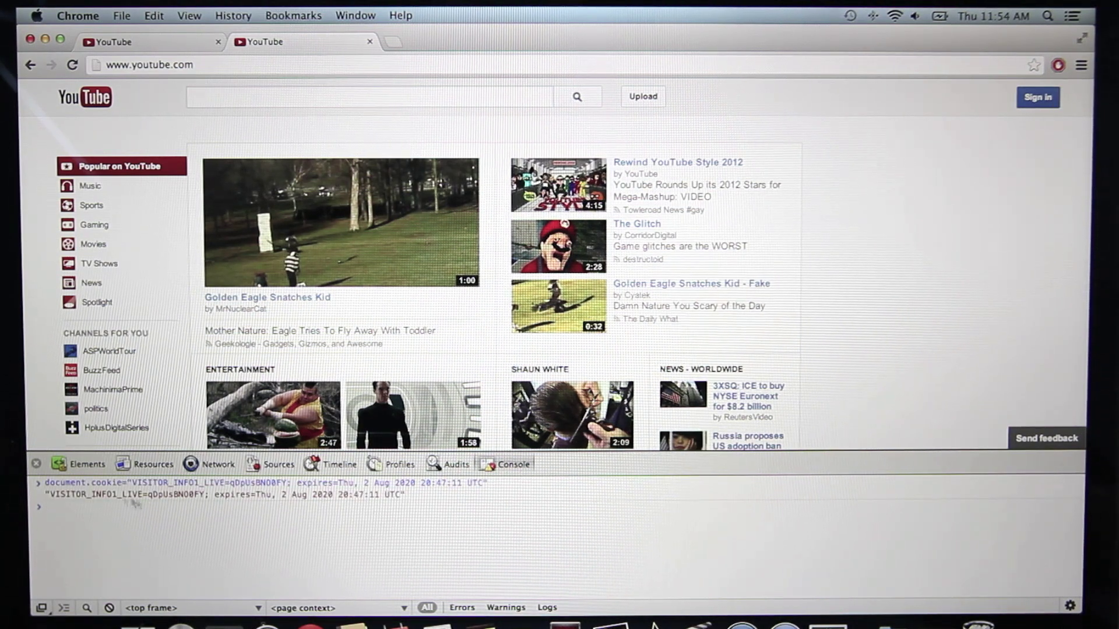
pyautogui.click(36, 465)
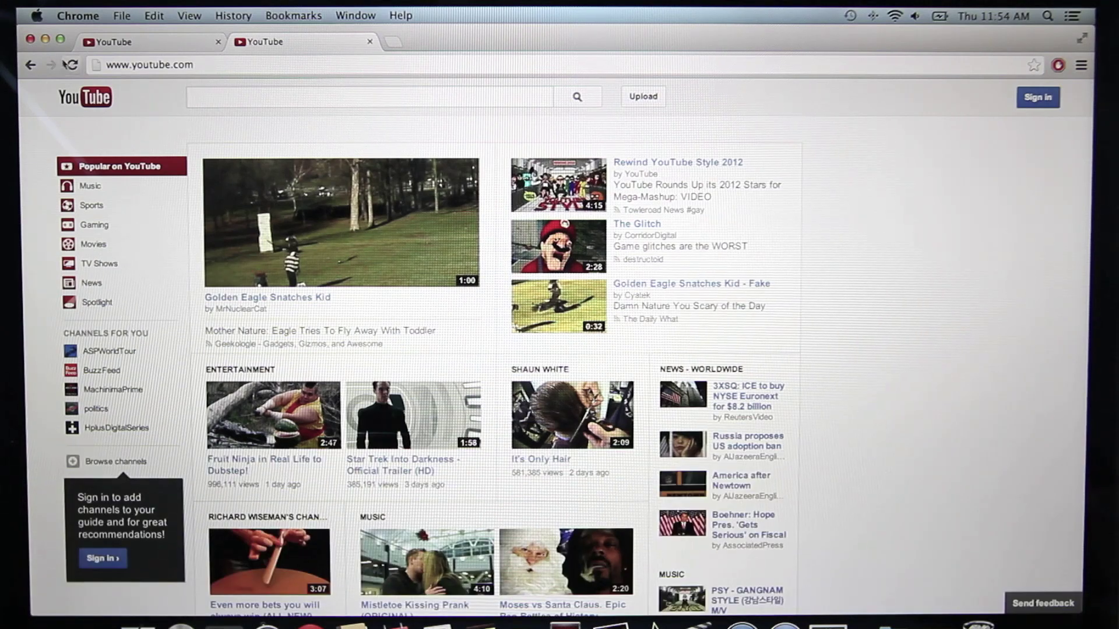
# Refresh youtube.com so the dark-sidebar homepage with the From YouTube feed loads
pyautogui.click(72, 64)
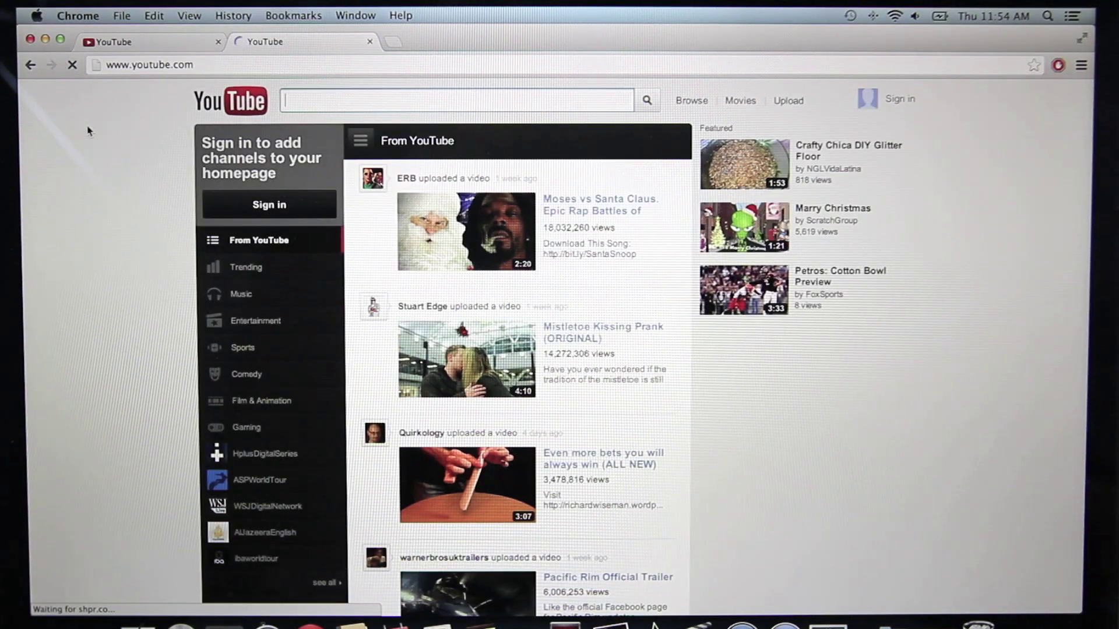